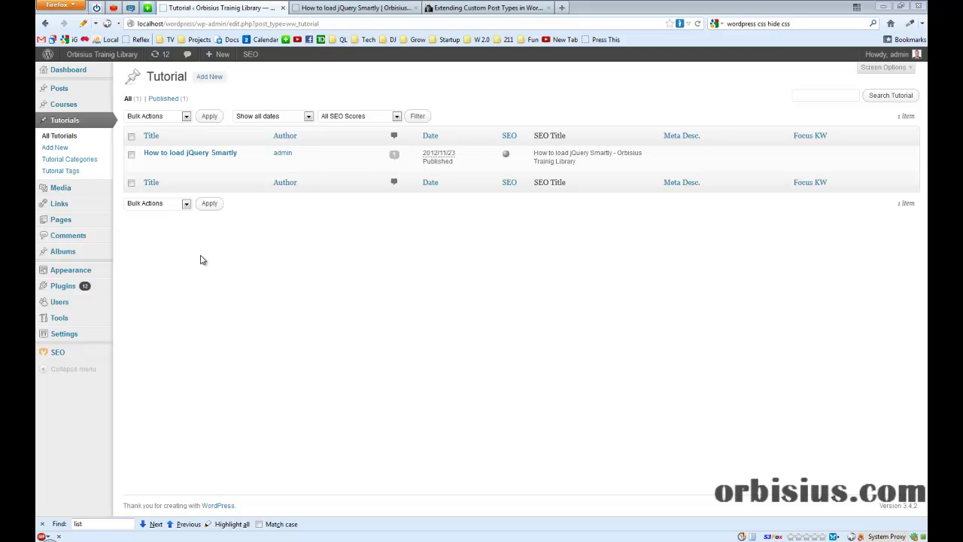
# - Start a new tutorial and fix the 'eeverybody' typo in its body text
pyautogui.click(211, 78)
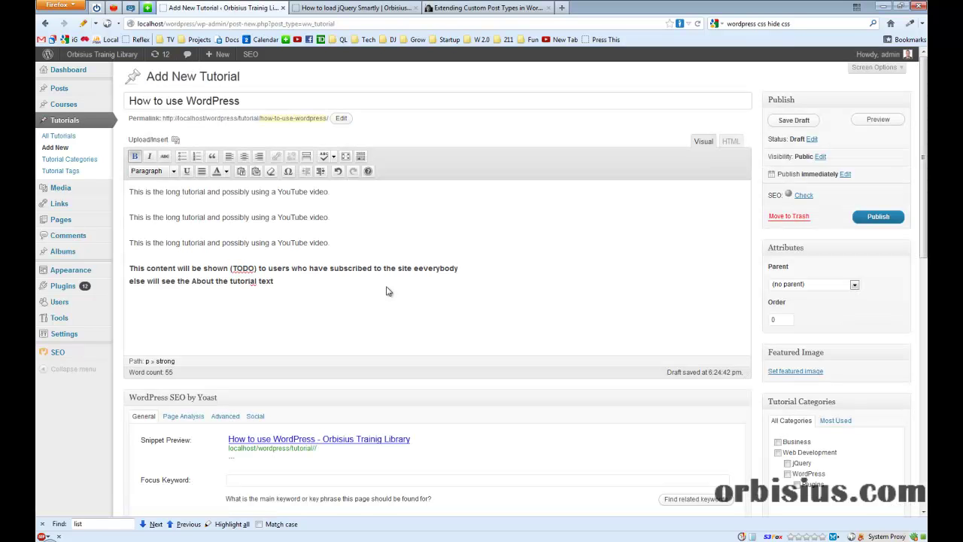
pyautogui.press('BackSpace')
pyautogui.scroll(-10, 329, 359)
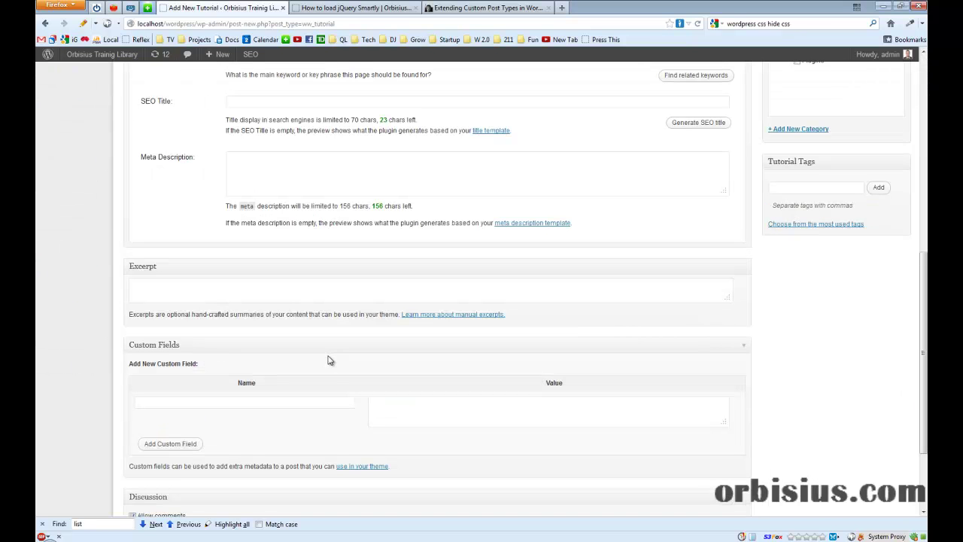
pyautogui.scroll(-3, 331, 360)
pyautogui.scroll(9, 359, 377)
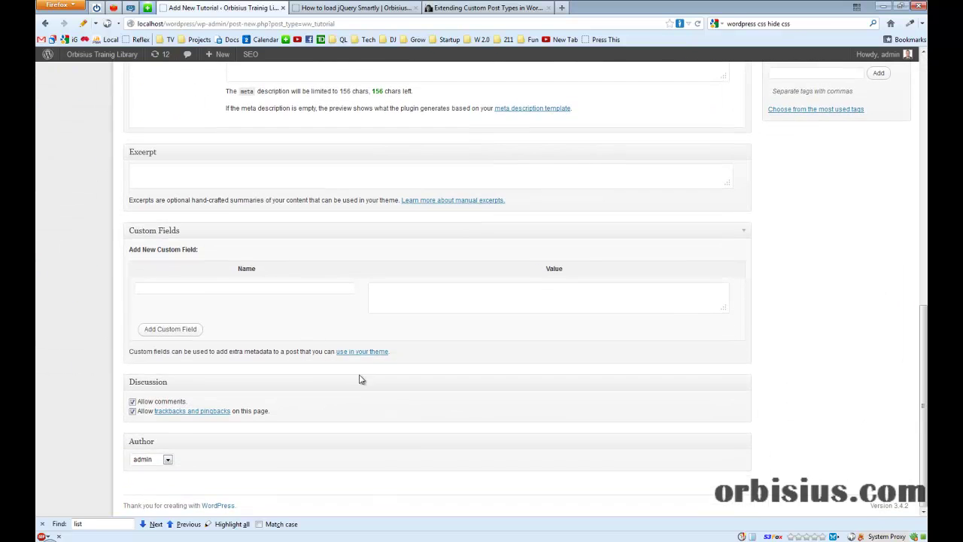
pyautogui.scroll(4, 360, 374)
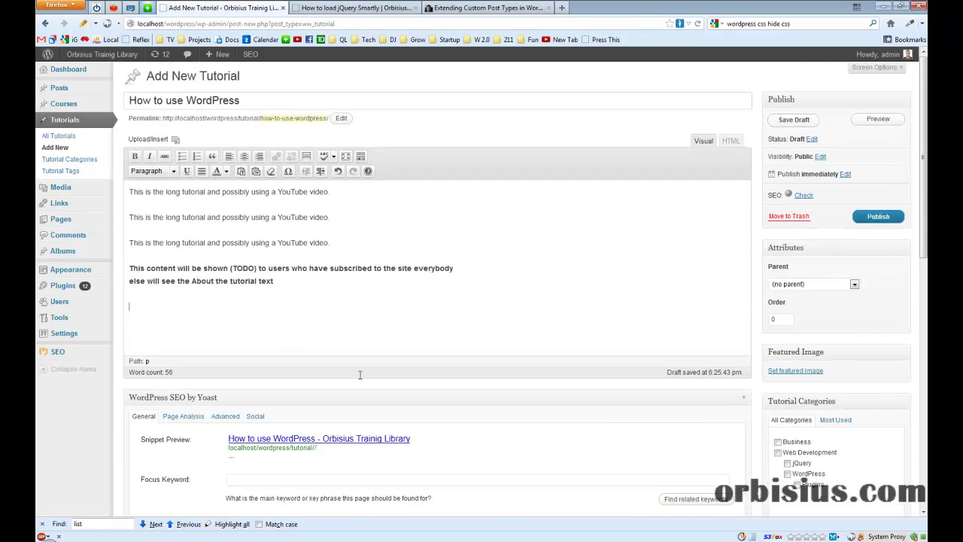
pyautogui.scroll(-13, 360, 374)
pyautogui.scroll(11, 360, 374)
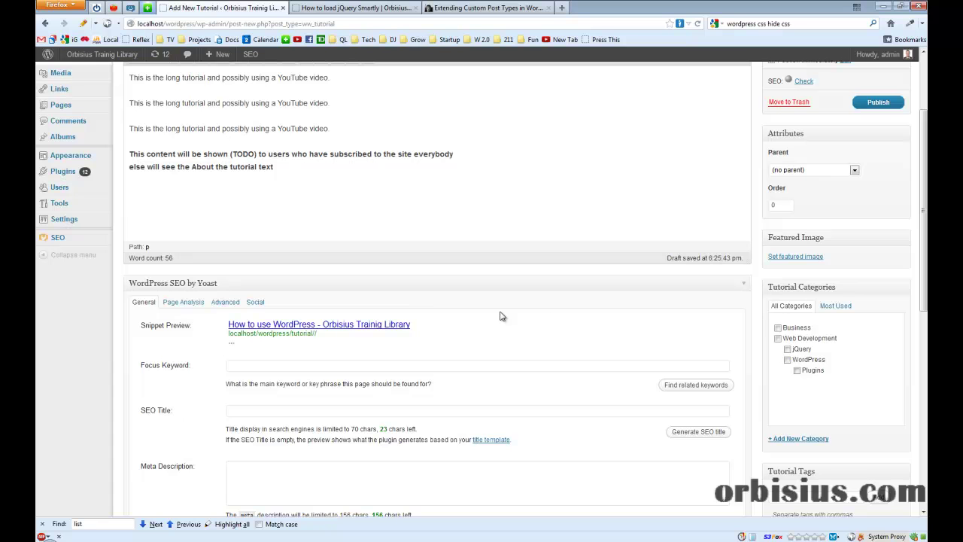
pyautogui.scroll(3, 772, 150)
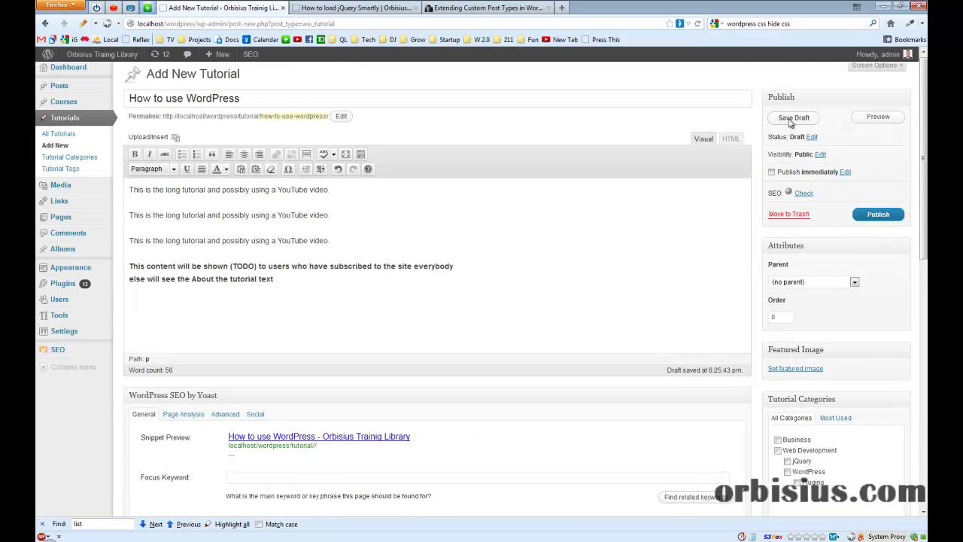
# - Save the tutorial as a draft
pyautogui.click(792, 119)
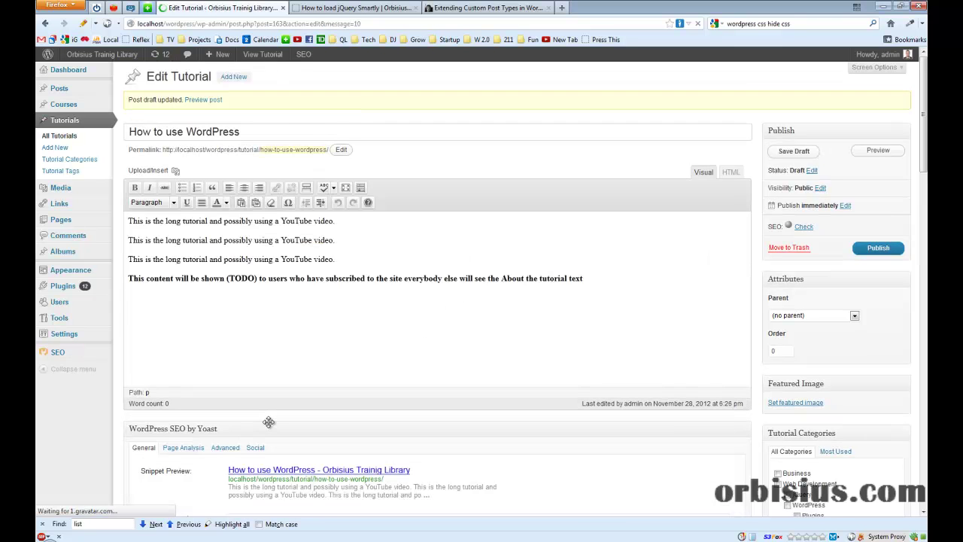
pyautogui.scroll(-6, 248, 425)
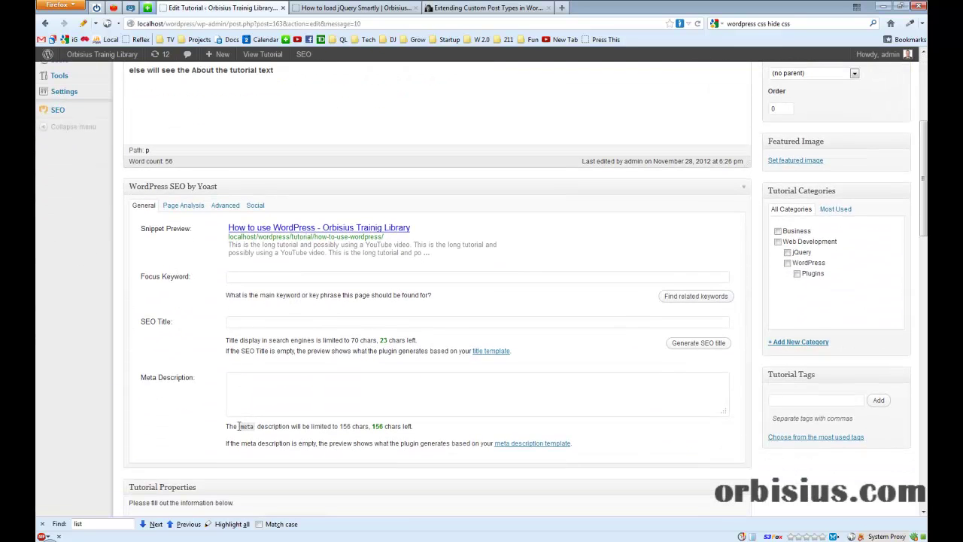
pyautogui.scroll(-6, 233, 365)
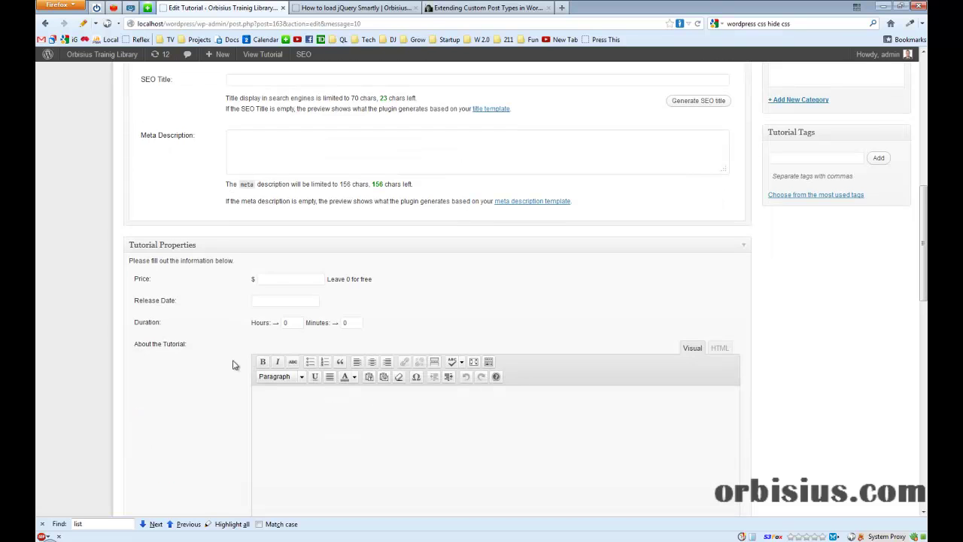
# - Fill in the price, release date Nov 28, 2012 and a 5-minute duration
pyautogui.click(288, 283)
pyautogui.click(269, 302)
pyautogui.write('Nov 28, 2012')
pyautogui.press('Tab')
pyautogui.press('Tab')
pyautogui.write('5')
# - Write 'This is a very easy course and fun to learn' as the About the Tutorial text
pyautogui.click(374, 439)
pyautogui.scroll(-2, 374, 438)
pyautogui.write('This is a ve')
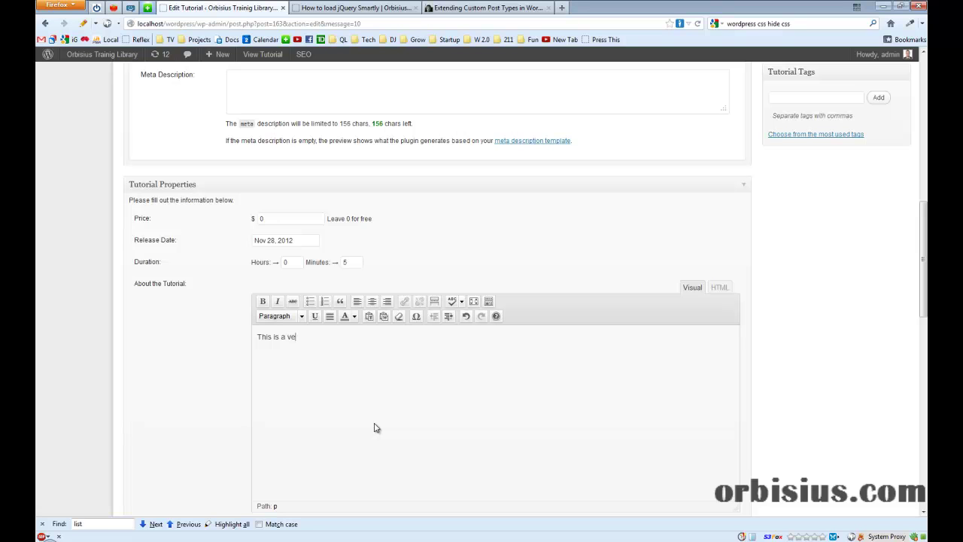
pyautogui.write('ry easy course and fun to learn.')
# - Copy the about sentence and paste it again as a second paragraph
pyautogui.scroll(-3, 381, 422)
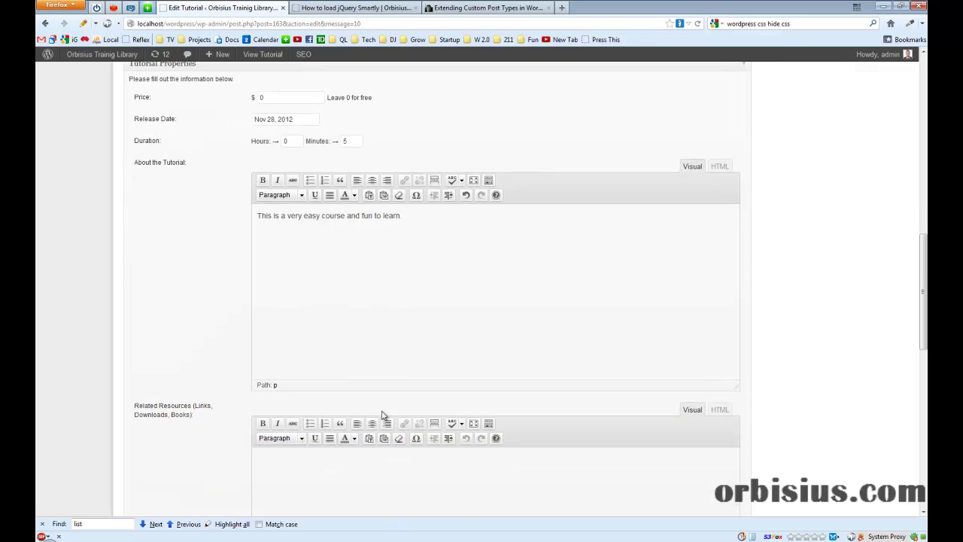
pyautogui.hotkey('ctrl', 'a')
pyautogui.hotkey('ctrl', 'c')
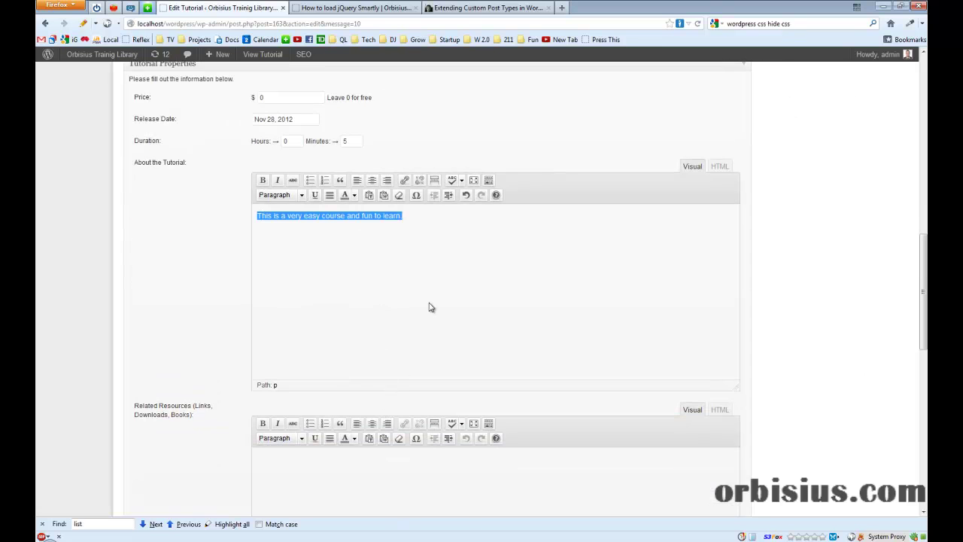
pyautogui.press('Right')
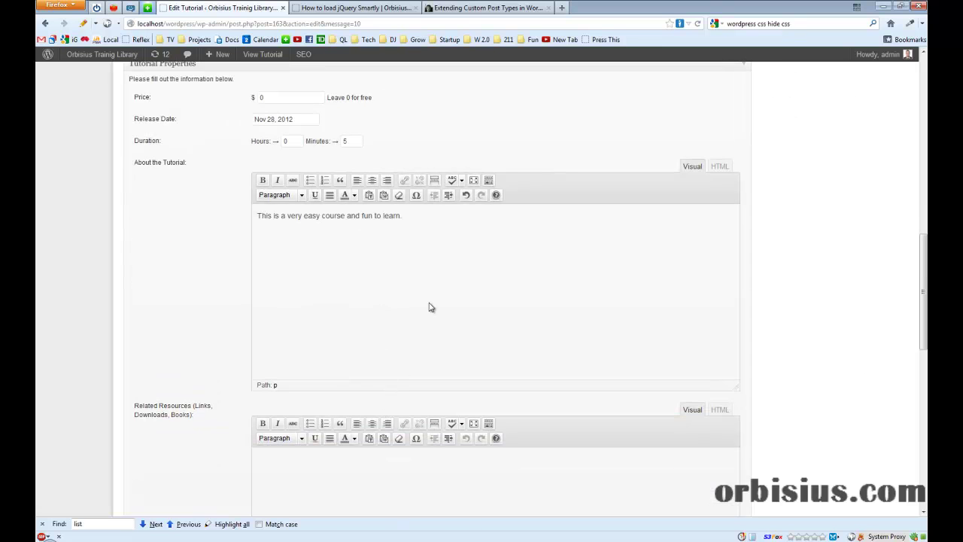
pyautogui.press('Return')
pyautogui.hotkey('ctrl', 'v')
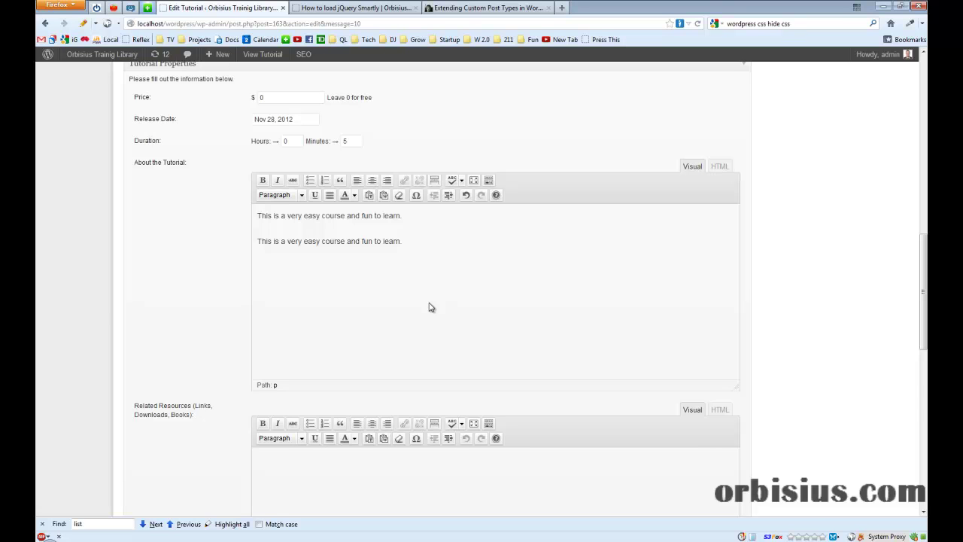
# - Add jquery.com under Related Resources
pyautogui.scroll(-3, 361, 380)
pyautogui.click(363, 381)
pyautogui.write('jquery.com')
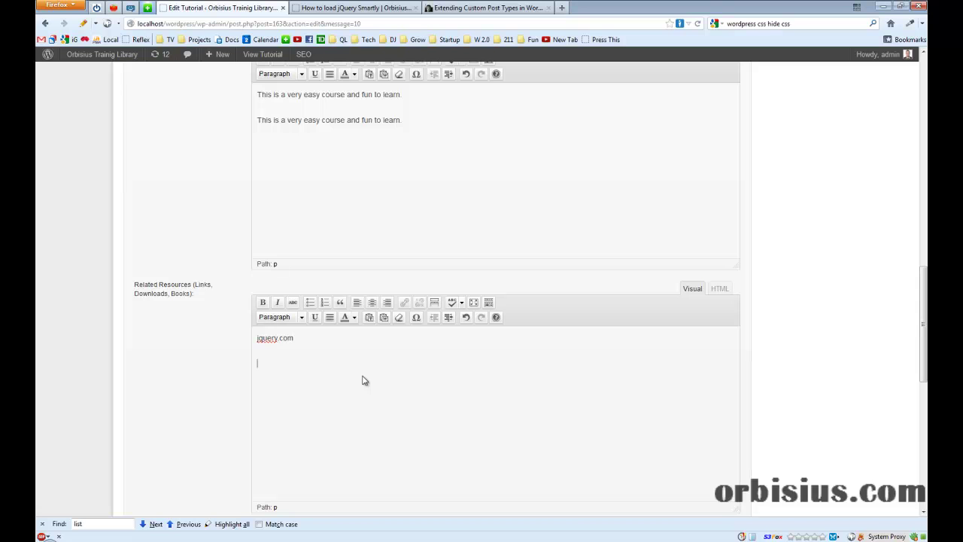
pyautogui.scroll(-5, 362, 381)
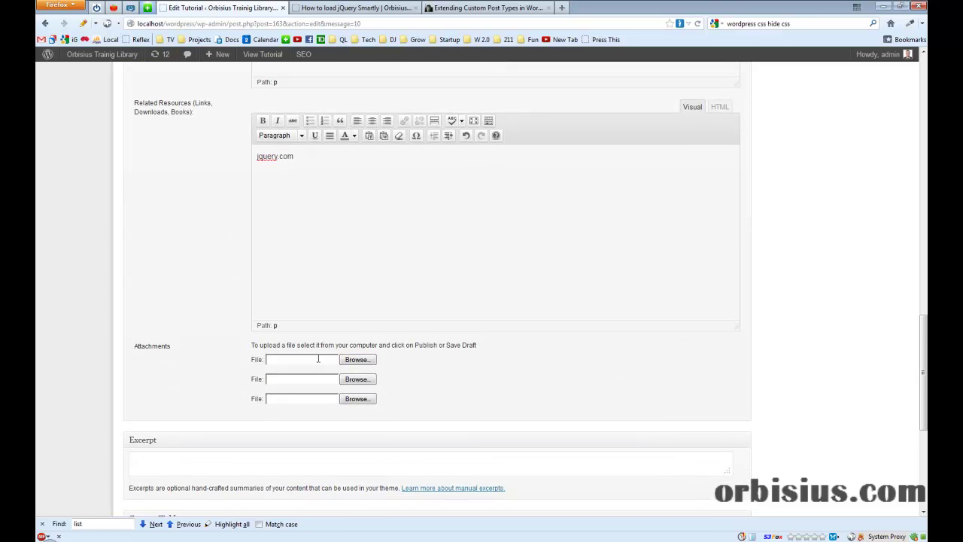
pyautogui.scroll(-6, 393, 387)
pyautogui.scroll(20, 392, 386)
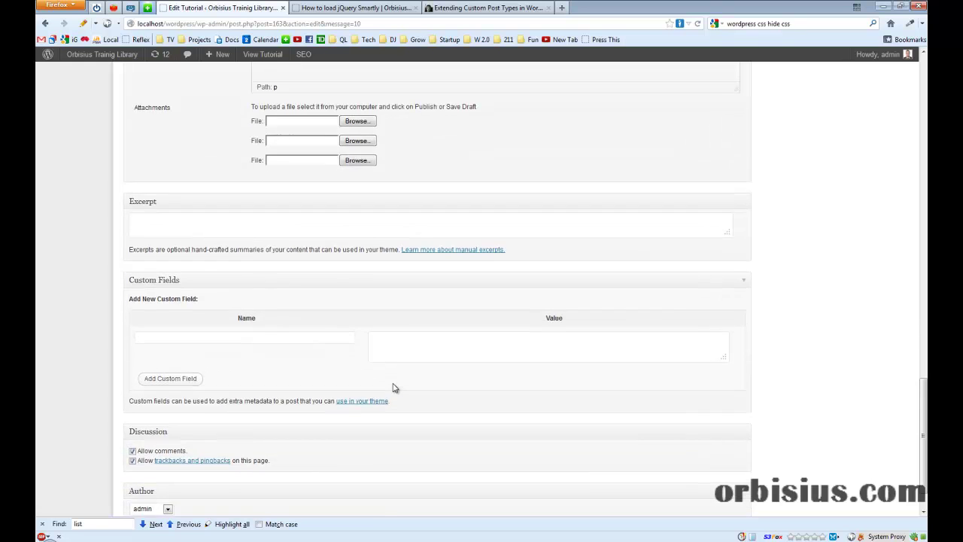
pyautogui.scroll(5, 402, 379)
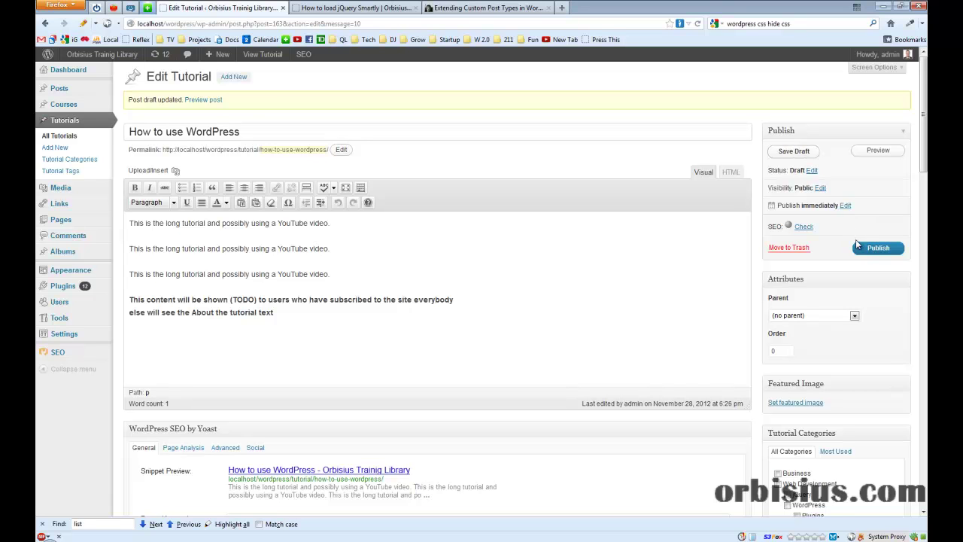
# - Publish the tutorial and view it on the site, reading its body and about text
pyautogui.click(868, 251)
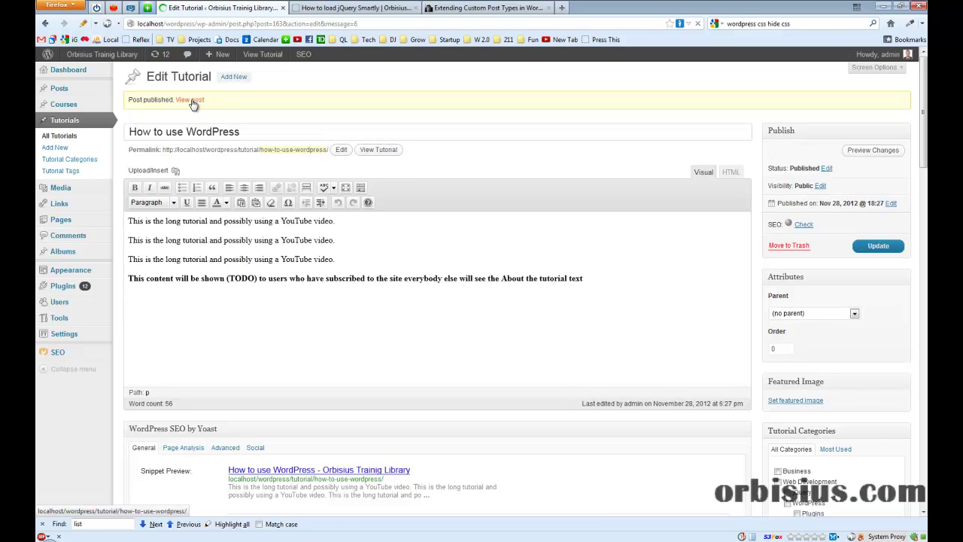
pyautogui.click(191, 100)
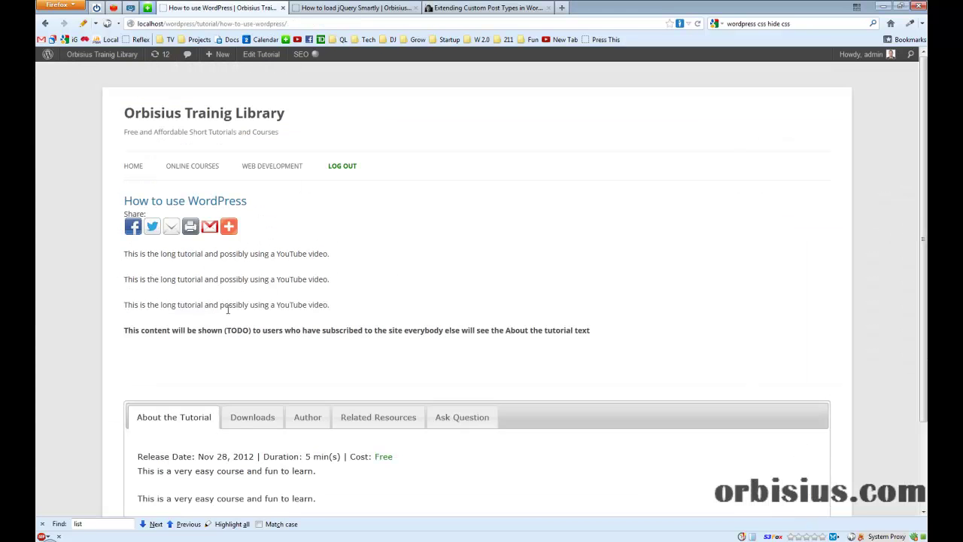
pyautogui.scroll(-1, 203, 298)
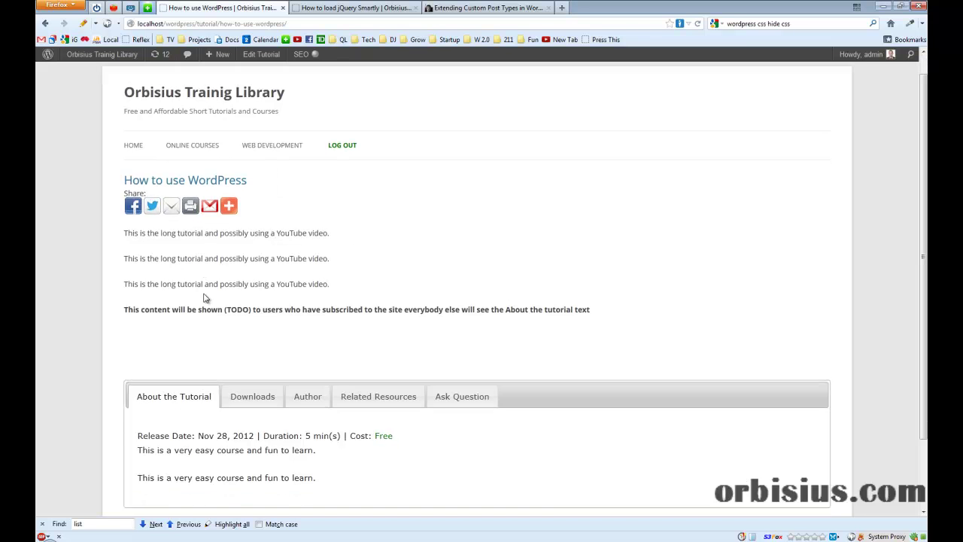
pyautogui.scroll(-2, 204, 298)
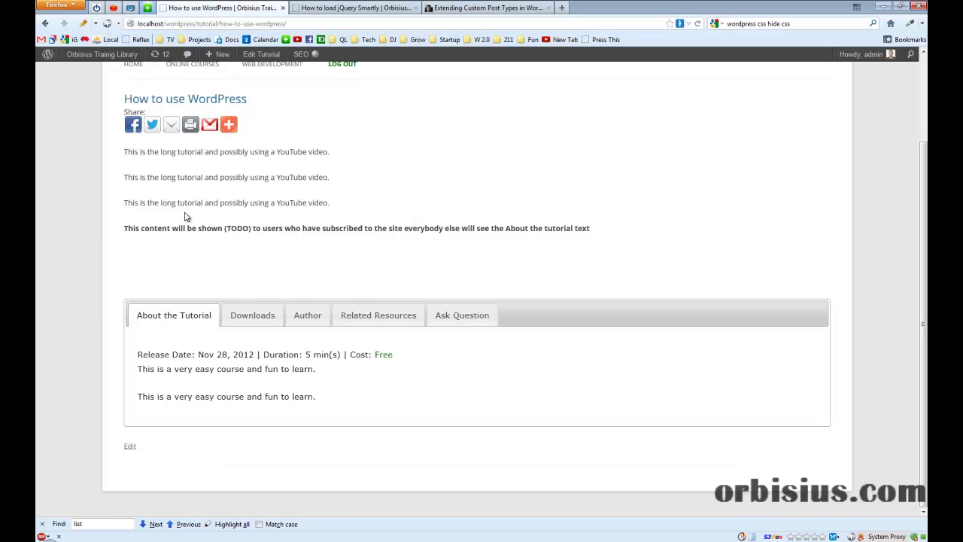
pyautogui.scroll(2, 187, 218)
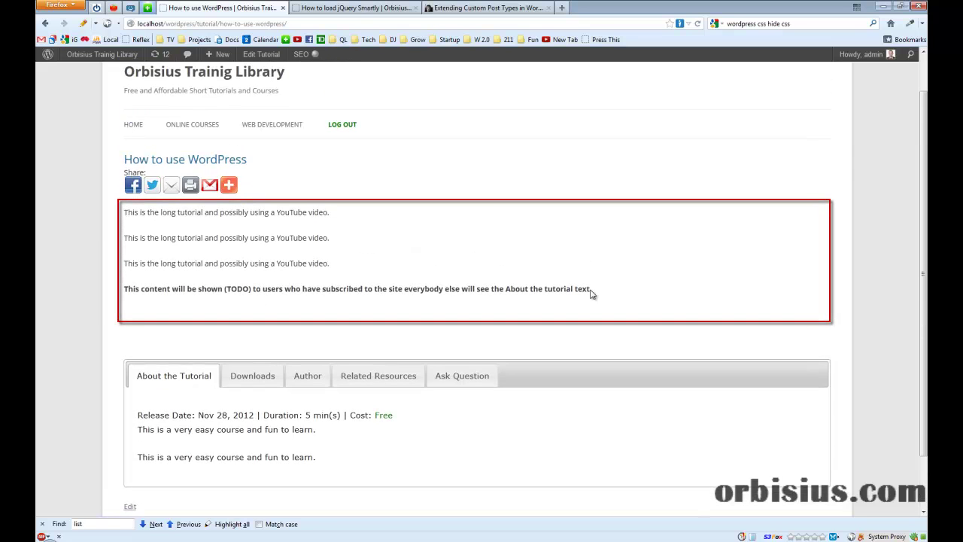
pyautogui.moveTo(591, 293); pyautogui.dragTo(123, 214)
pyautogui.click(154, 236)
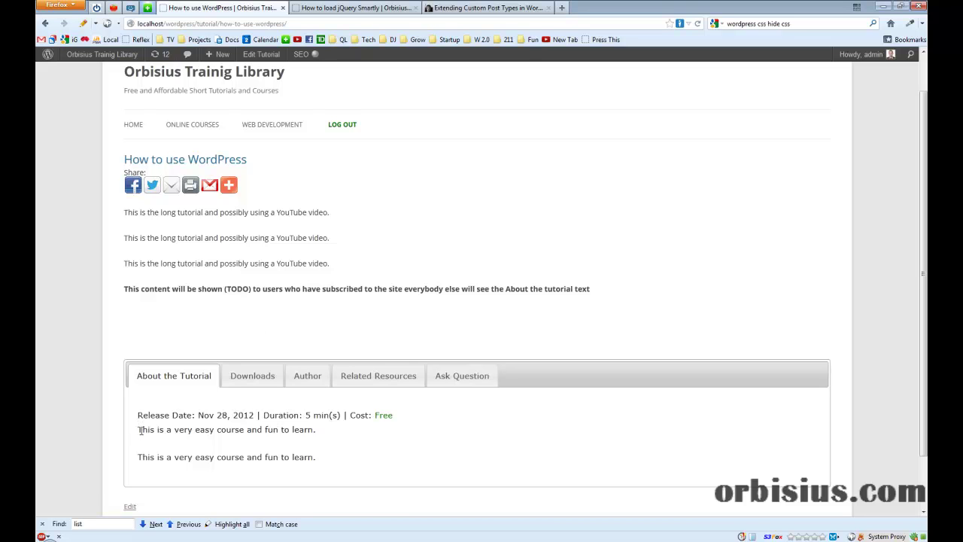
pyautogui.moveTo(140, 430); pyautogui.dragTo(331, 464)
pyautogui.click(331, 464)
pyautogui.scroll(-2, 308, 449)
# - Go through the Downloads, Author, Related Resources and Ask Question tabs, then back to About the Tutorial
pyautogui.click(248, 317)
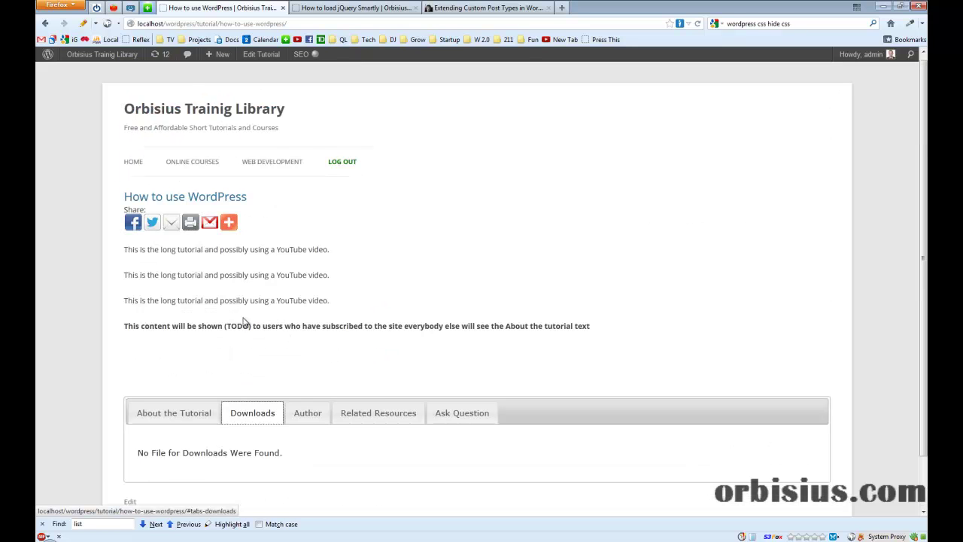
pyautogui.click(310, 416)
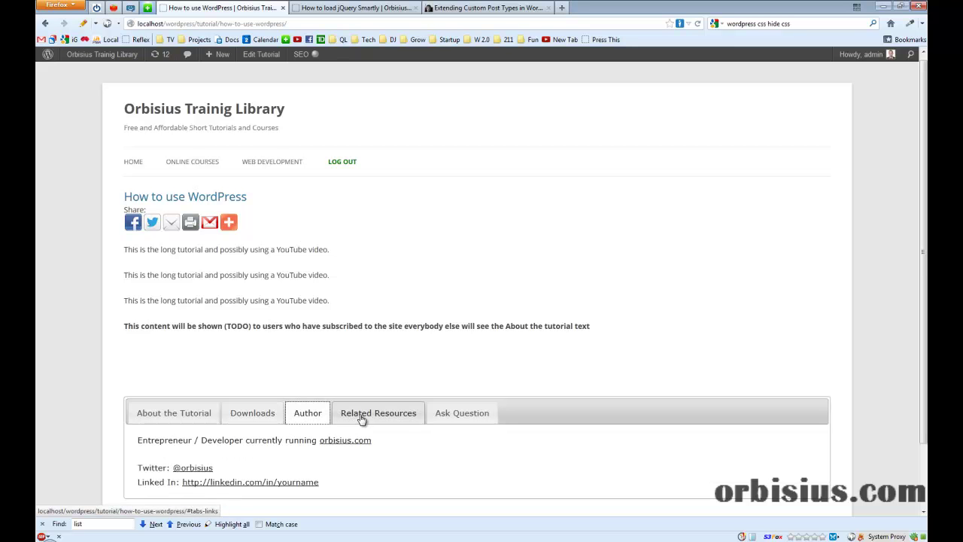
pyautogui.click(365, 418)
pyautogui.click(459, 417)
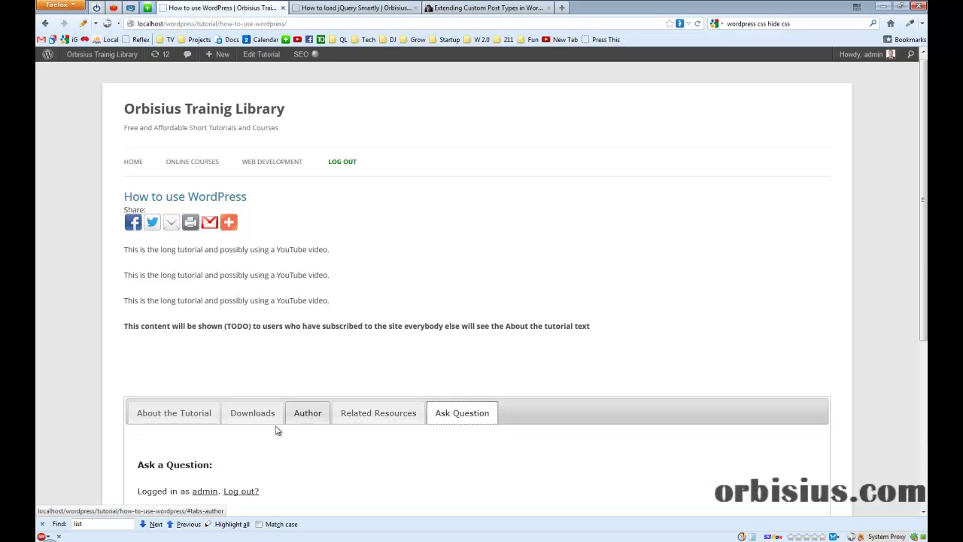
pyautogui.scroll(-5, 369, 453)
pyautogui.scroll(3, 294, 322)
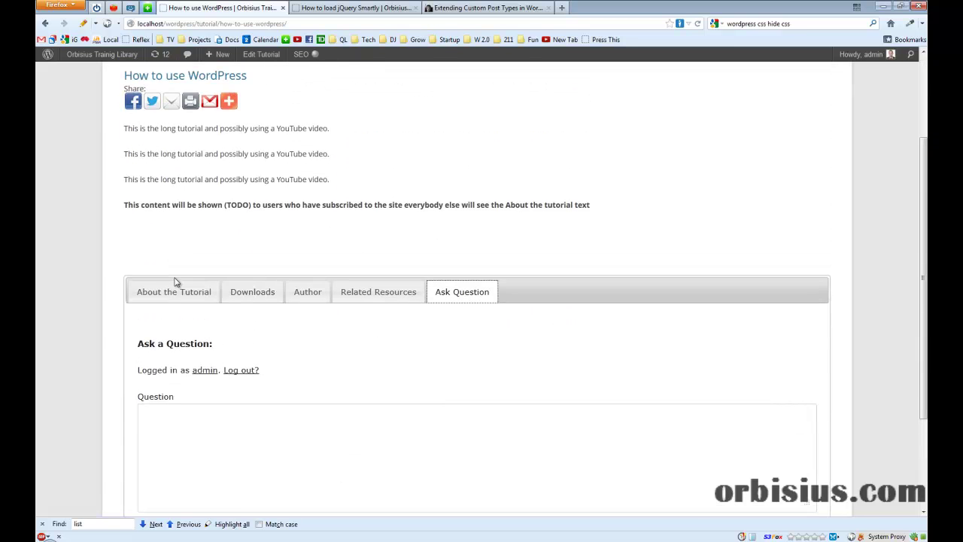
pyautogui.click(176, 284)
pyautogui.scroll(3, 238, 319)
pyautogui.scroll(-1, 294, 223)
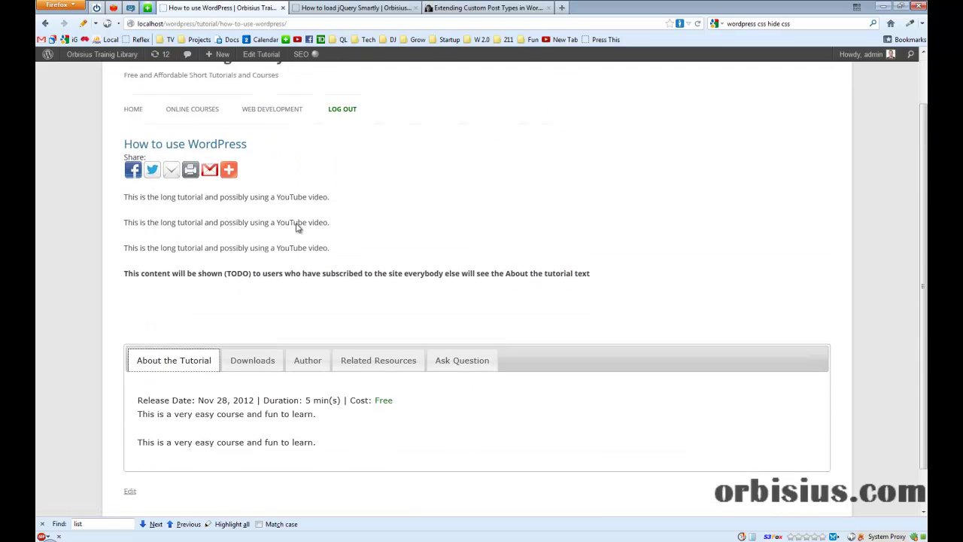
pyautogui.click(259, 111)
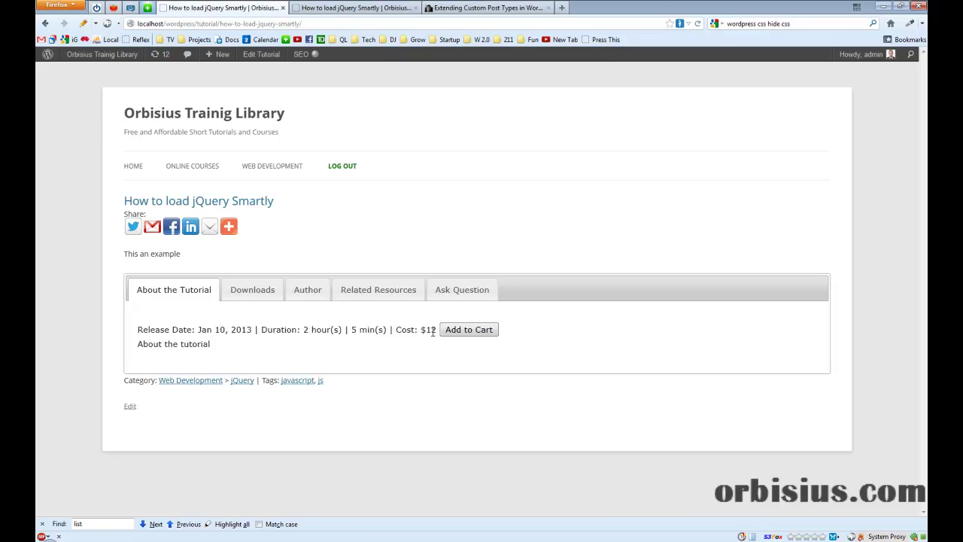
# - Add the $12 How to load jQuery Smartly tutorial to the cart
pyautogui.click(490, 336)
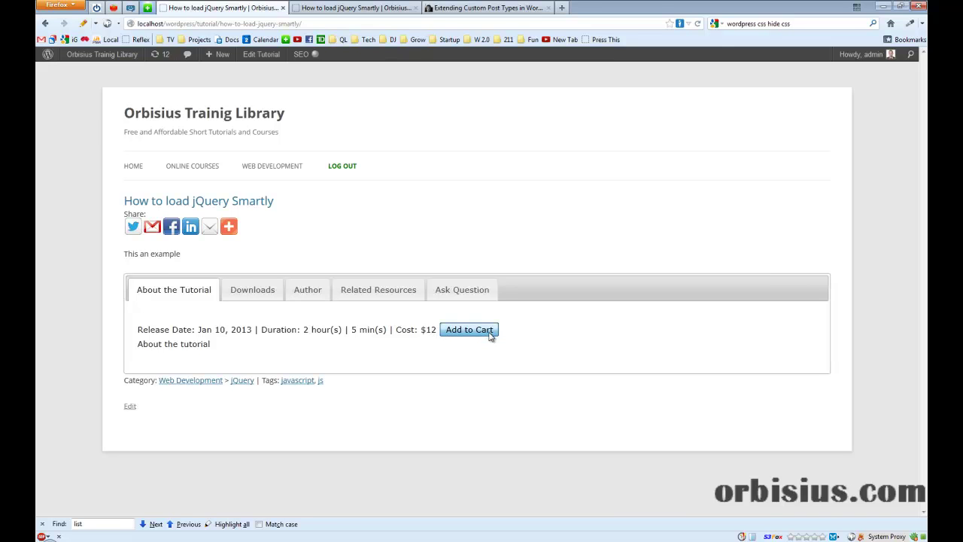